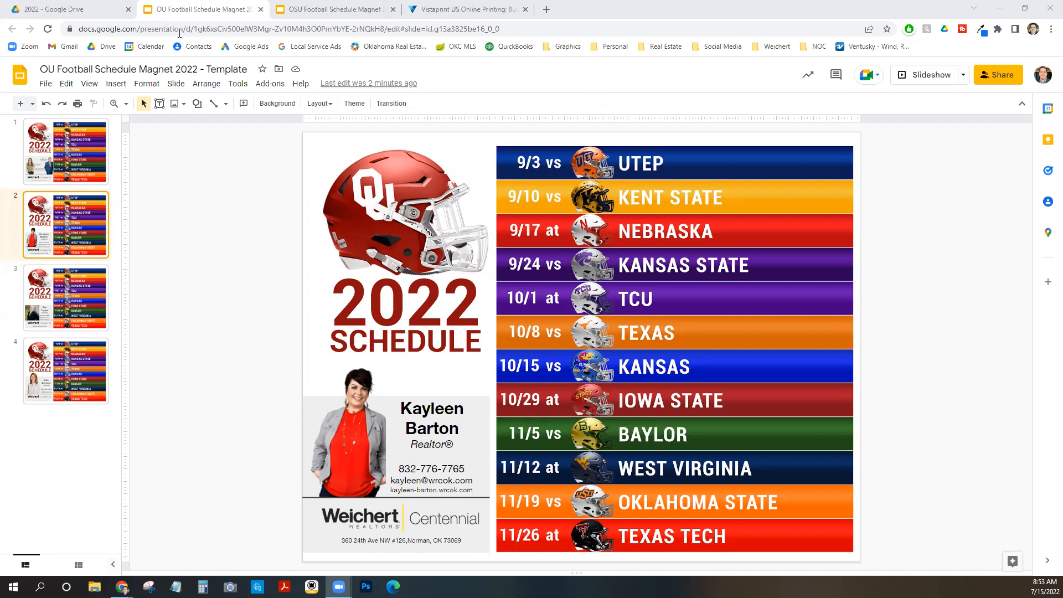
left_click(347, 10)
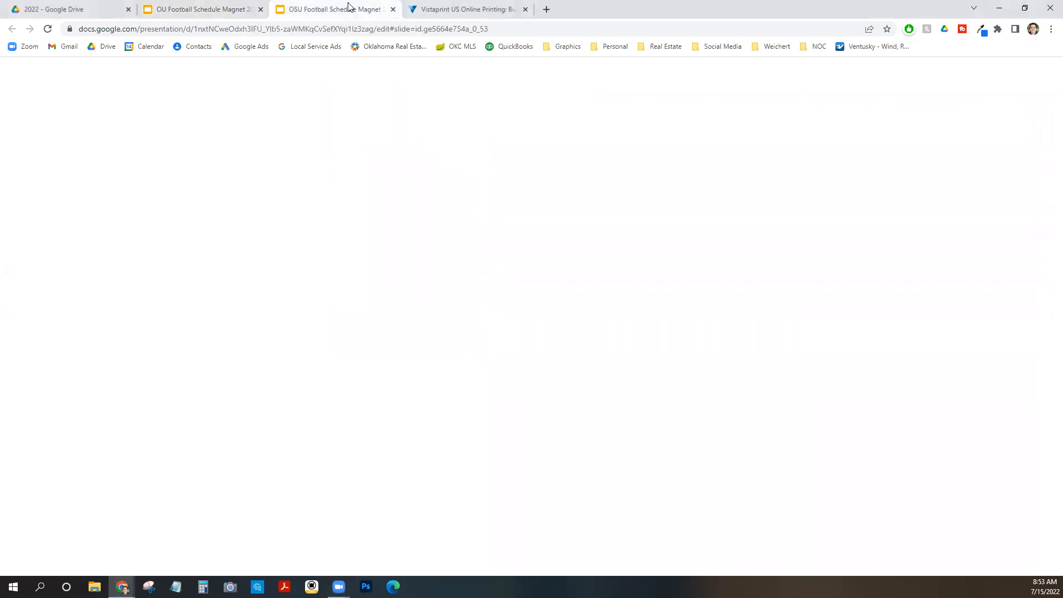
left_click(188, 10)
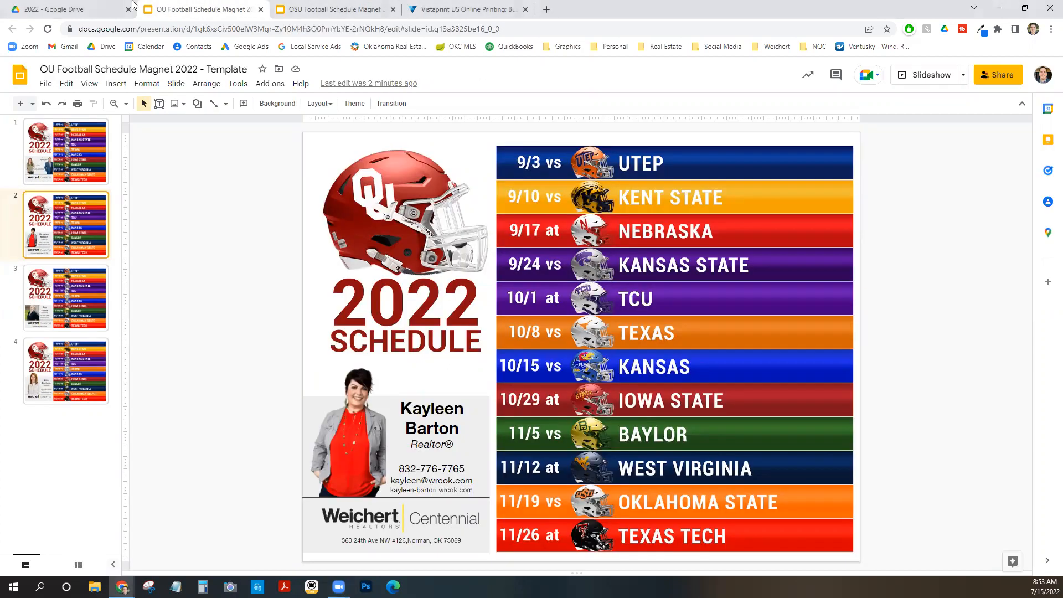
left_click(67, 9)
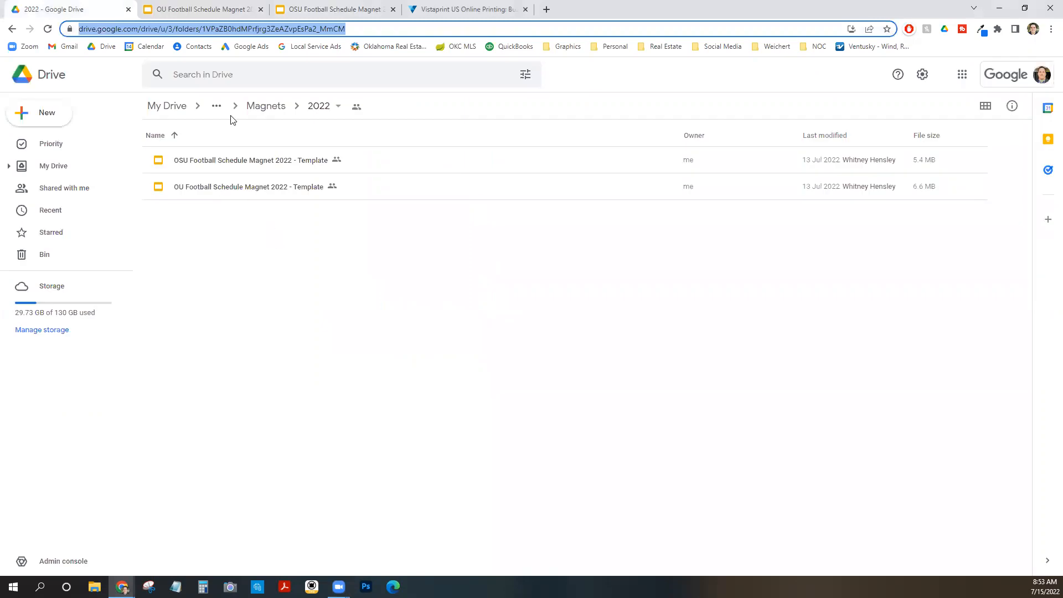
left_click(216, 106)
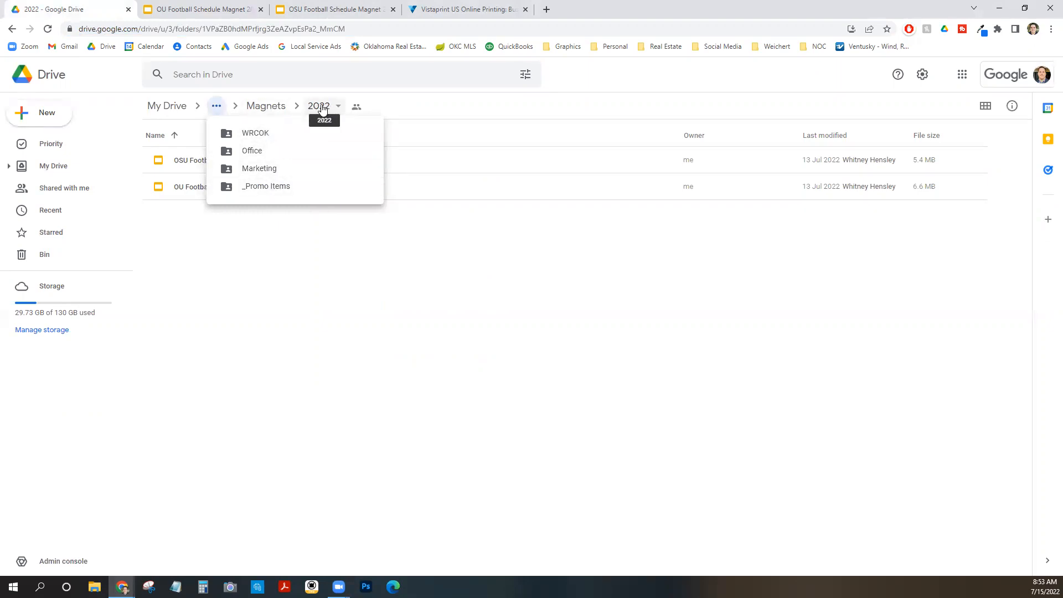
left_click(244, 321)
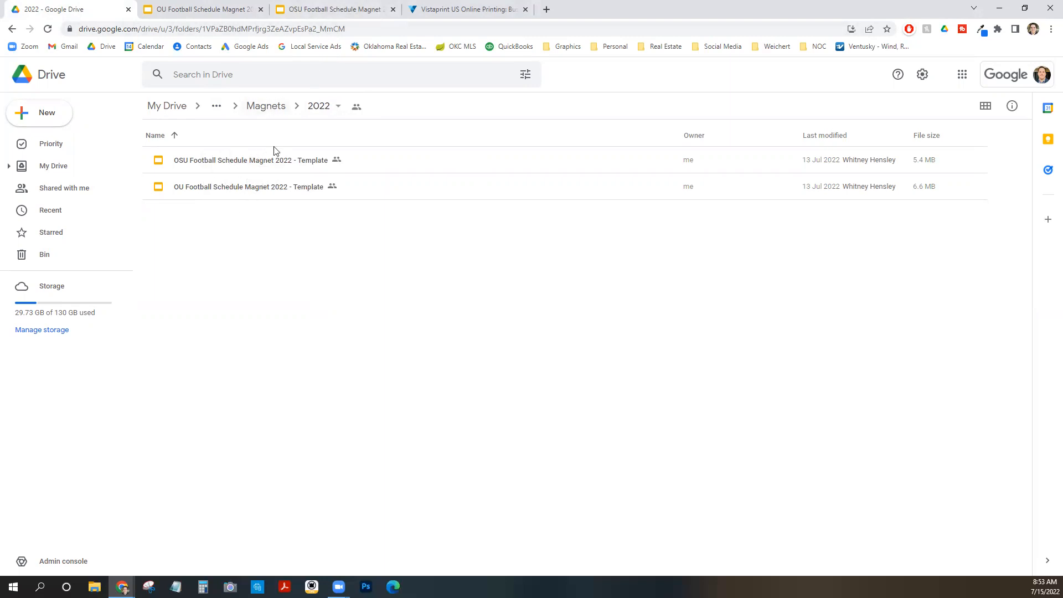
left_click(221, 9)
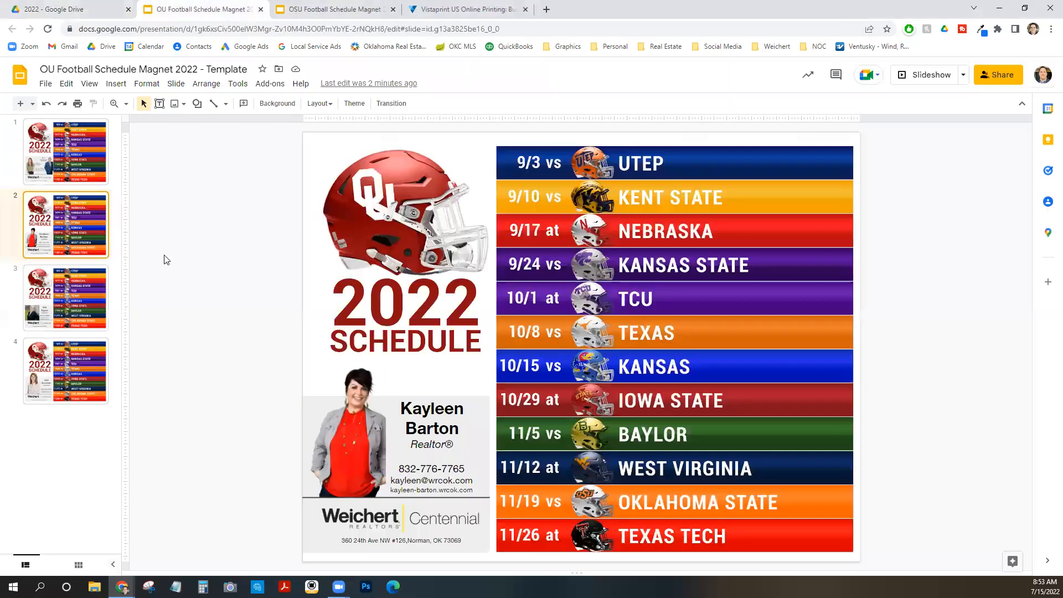
Duplicate the second slide of the schedule presentation.
right_click(65, 224)
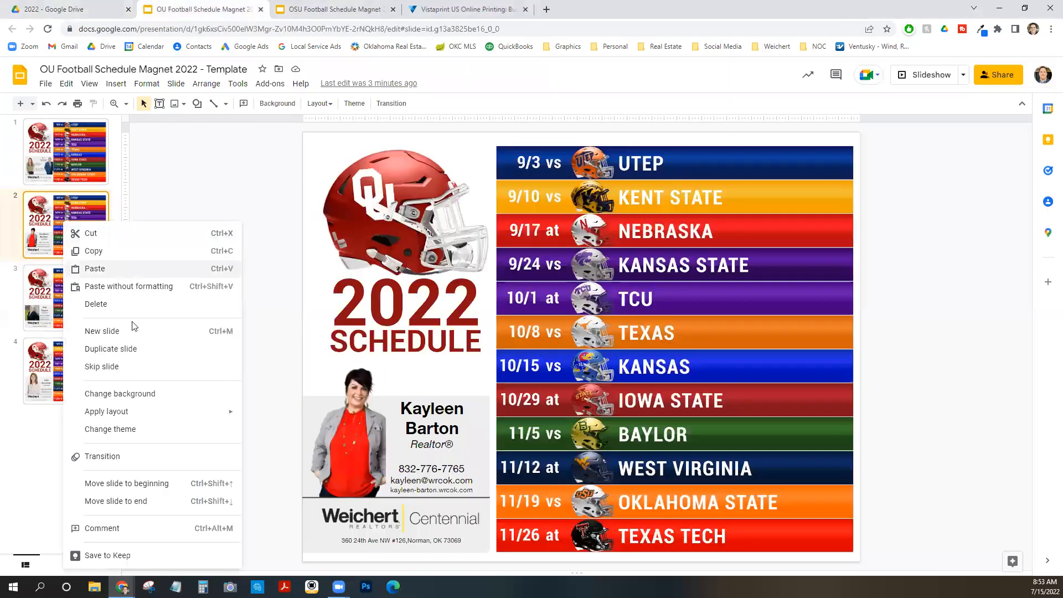
left_click(150, 349)
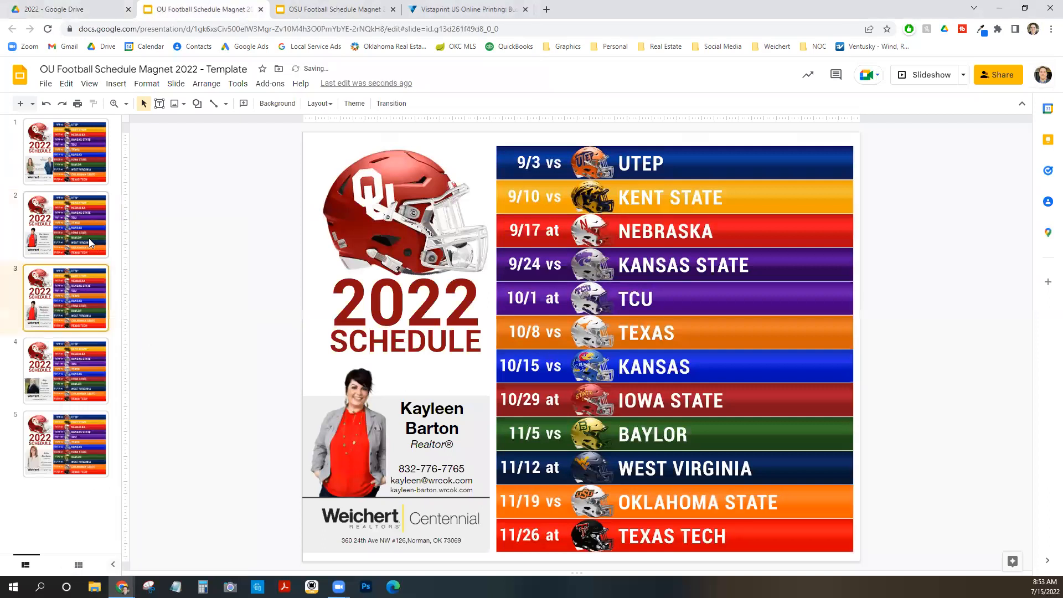
Replace the realtor photo on the duplicated slide with a new headshot from the Realtors Headshots folder.
left_click(373, 415)
left_click(344, 419)
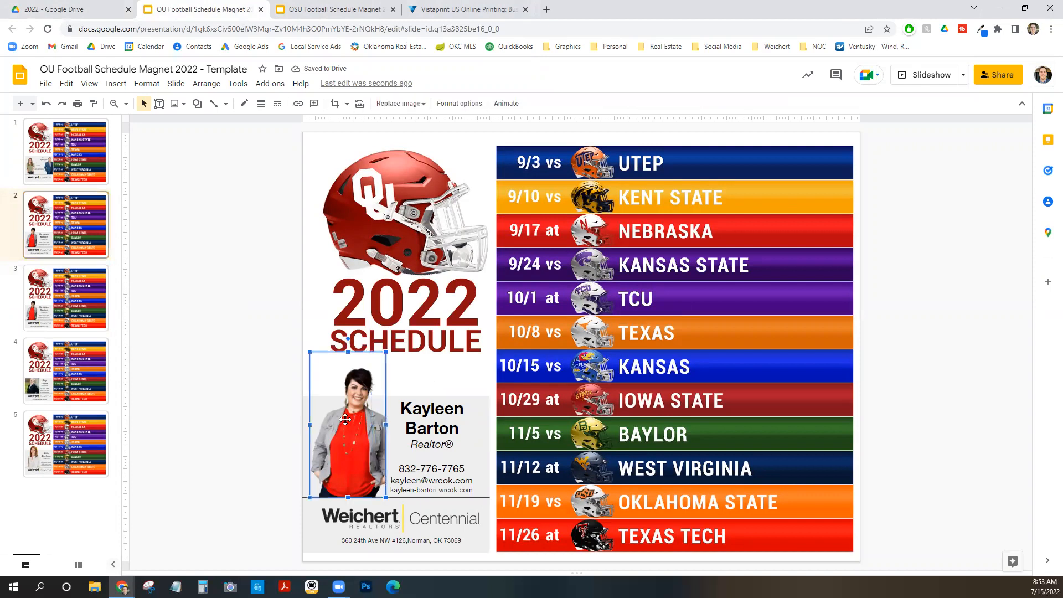
left_click(401, 104)
left_click(401, 104)
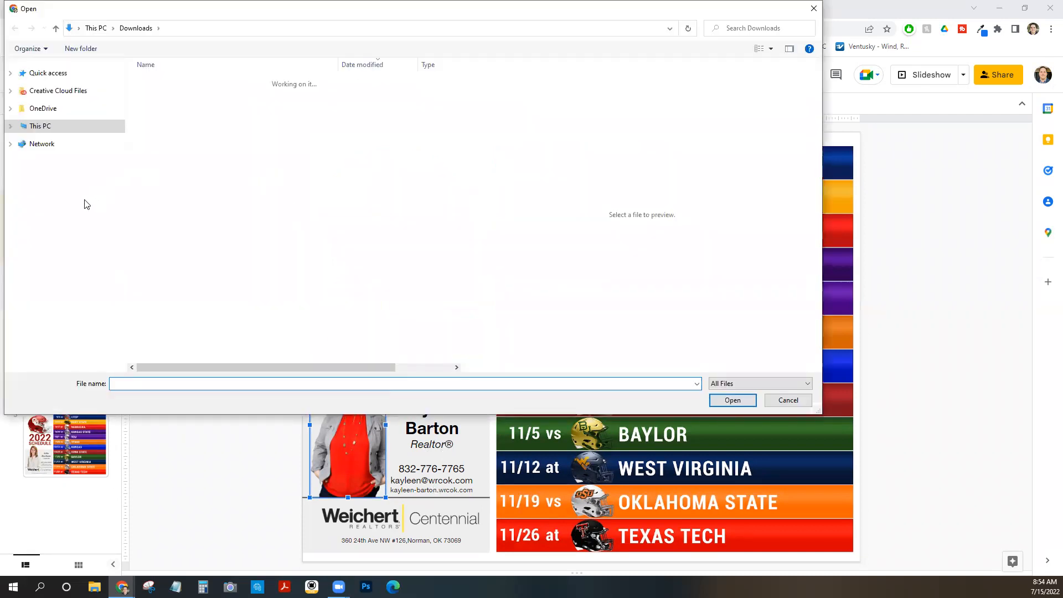
left_click(55, 264)
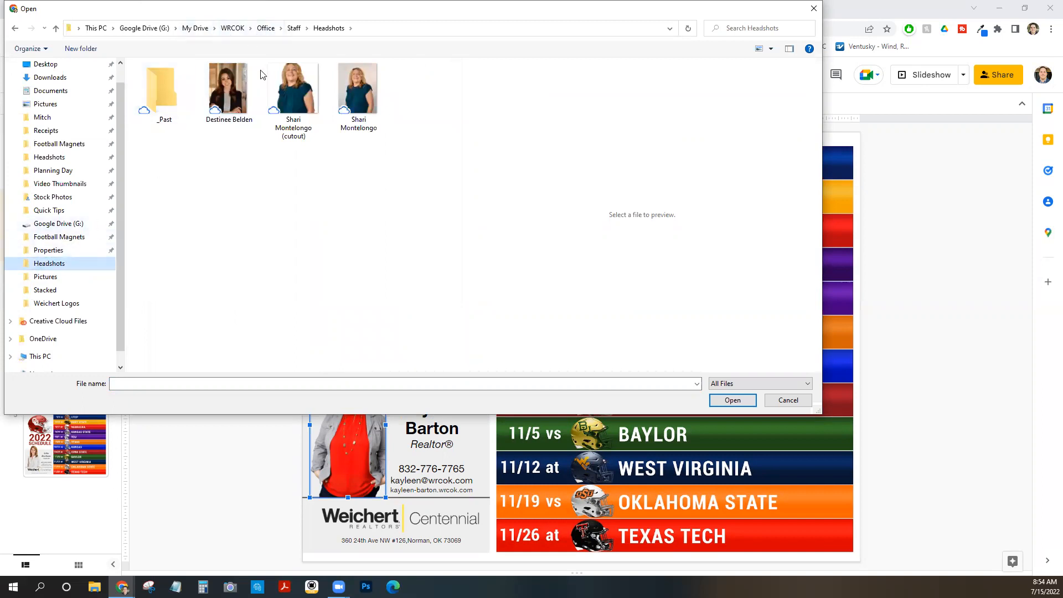
left_click(62, 157)
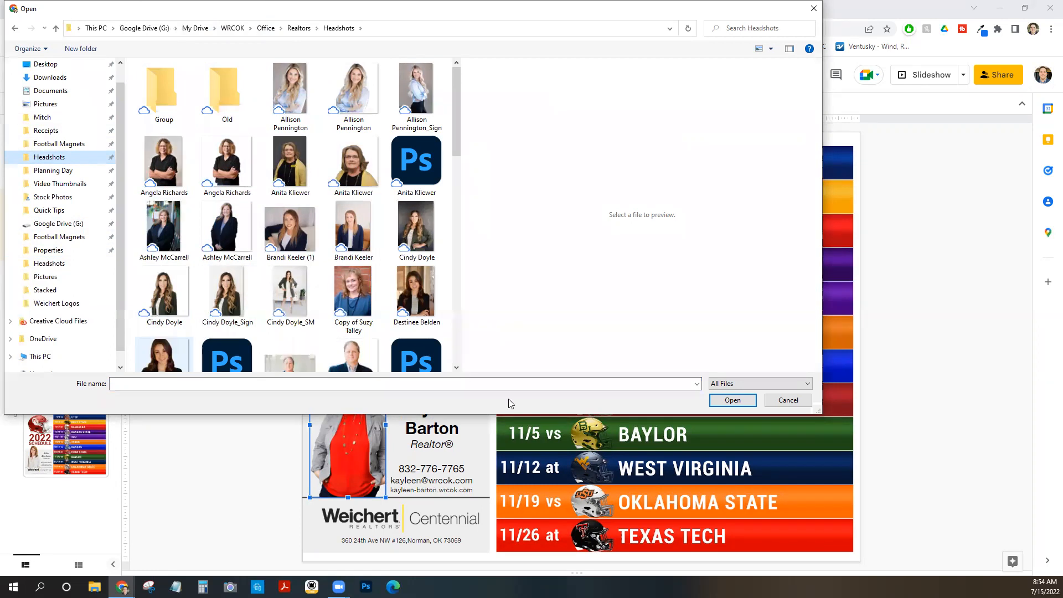
key("d")
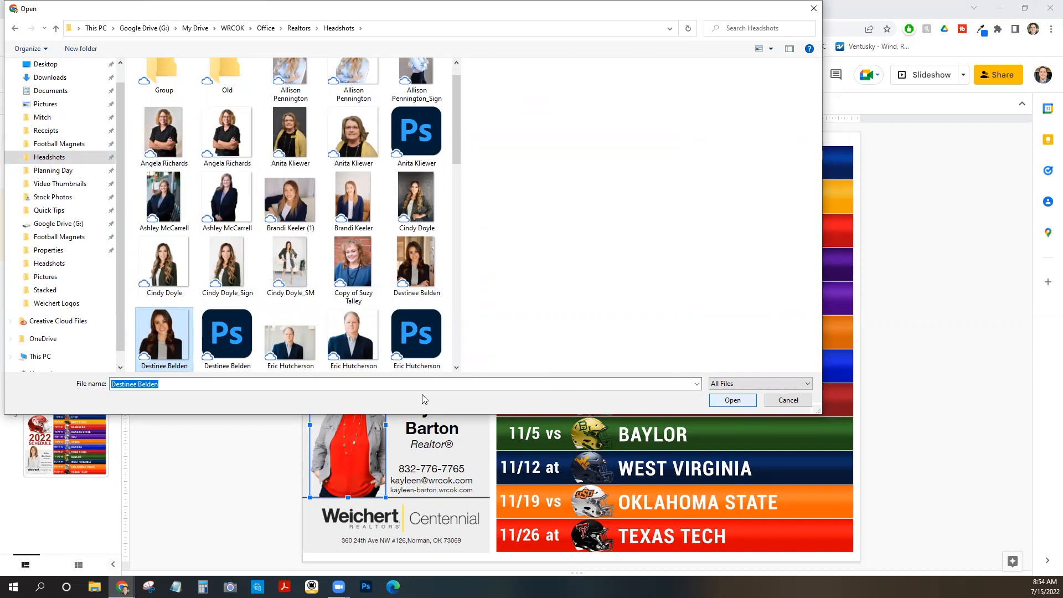
key("Return")
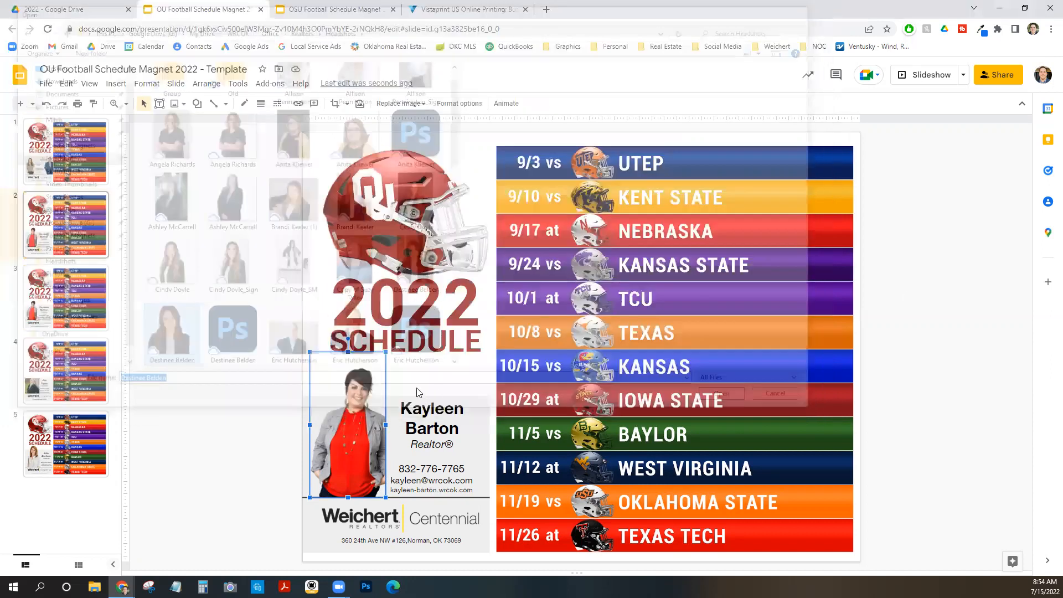
left_click(217, 409)
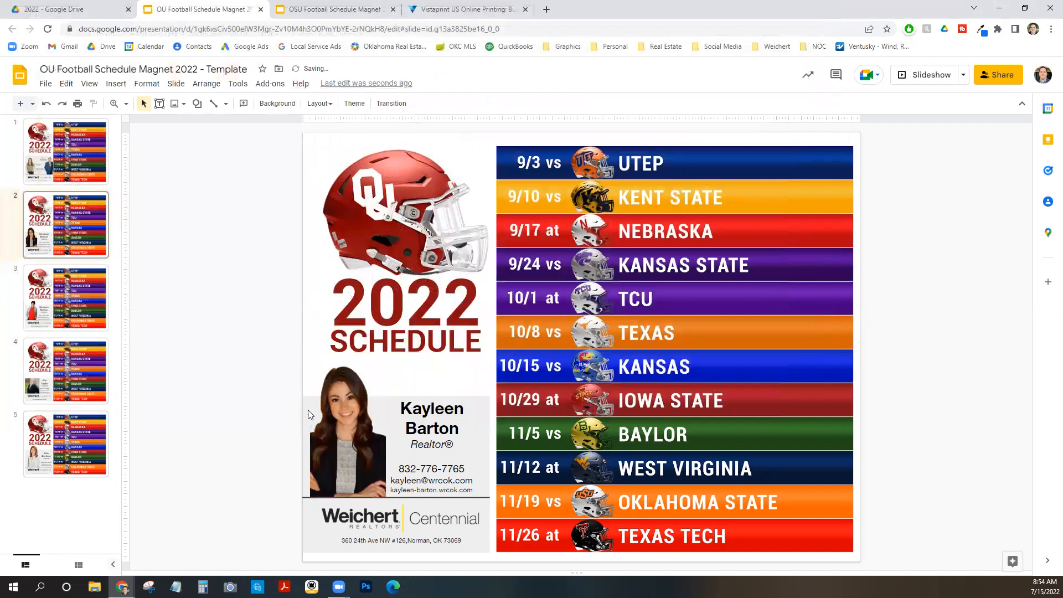
Crop the new headshot, widening its frame so it fills the photo area beside the contact text.
left_click(356, 429)
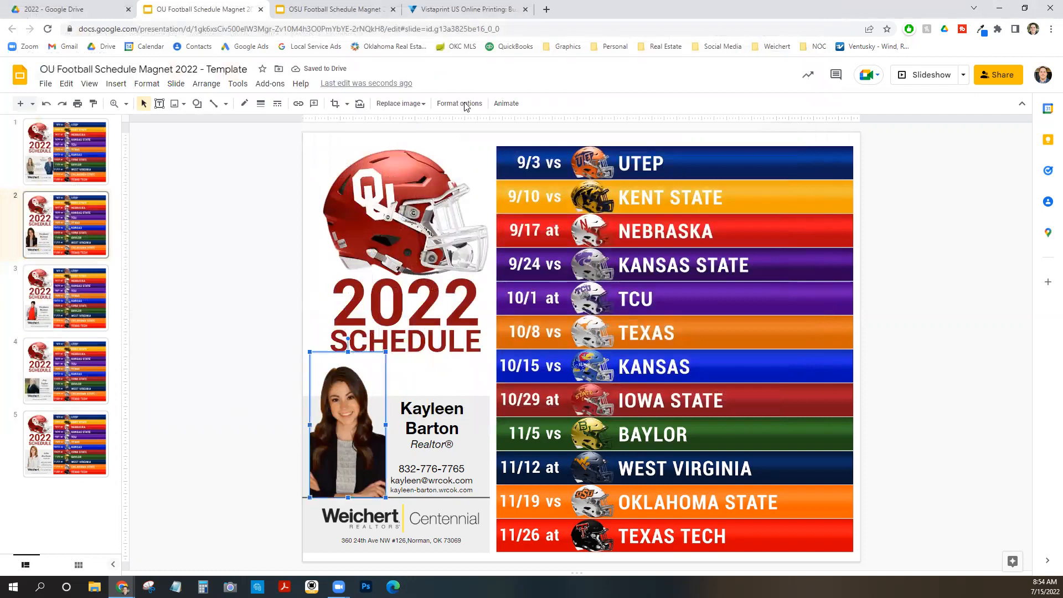
left_click(334, 104)
left_click_drag(292, 348, 324, 370)
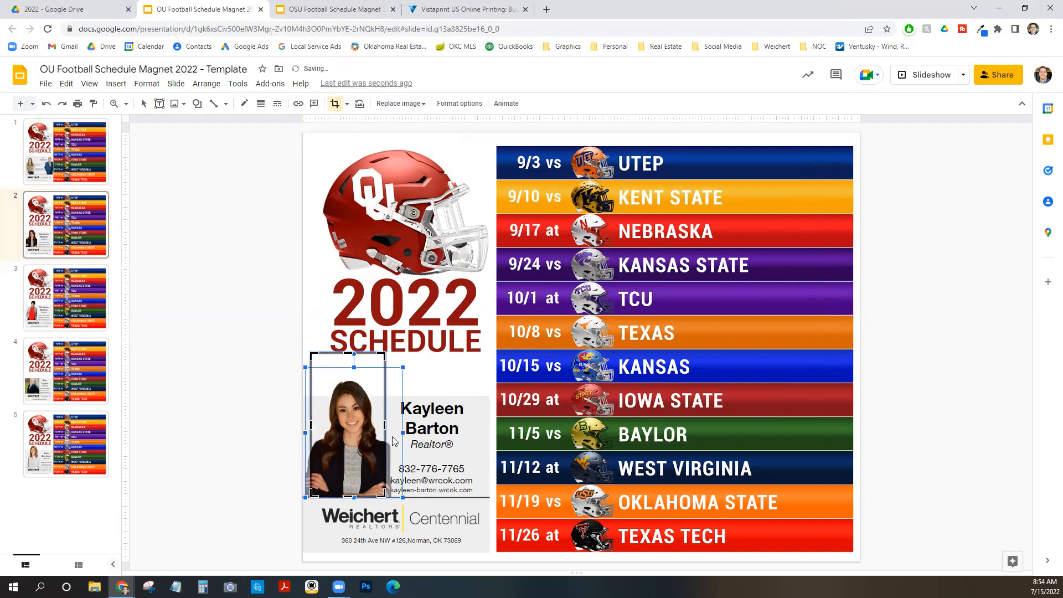
left_click_drag(335, 422, 332, 420)
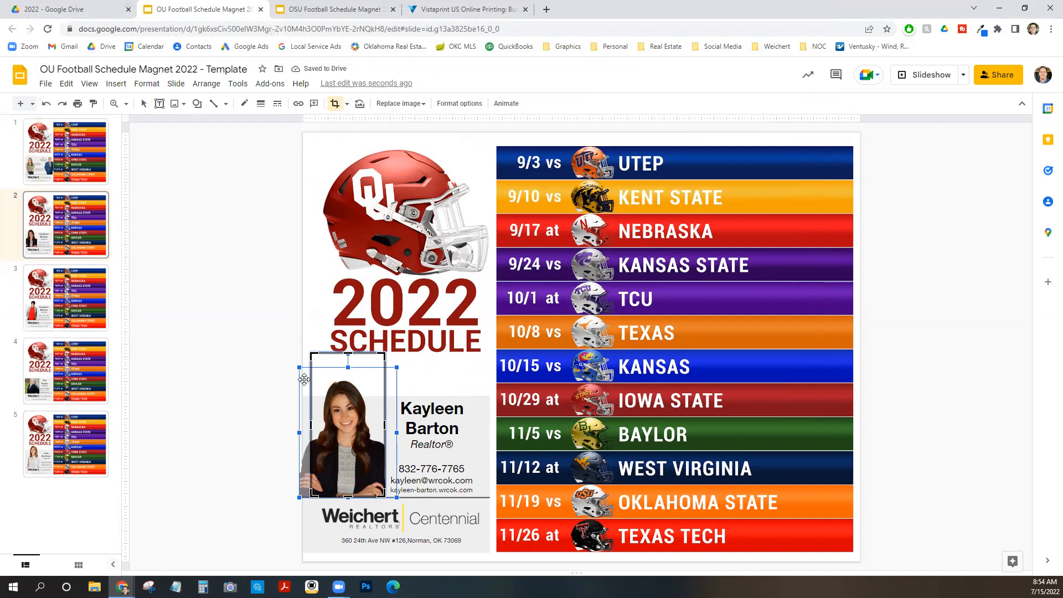
key("Return")
key("Tab")
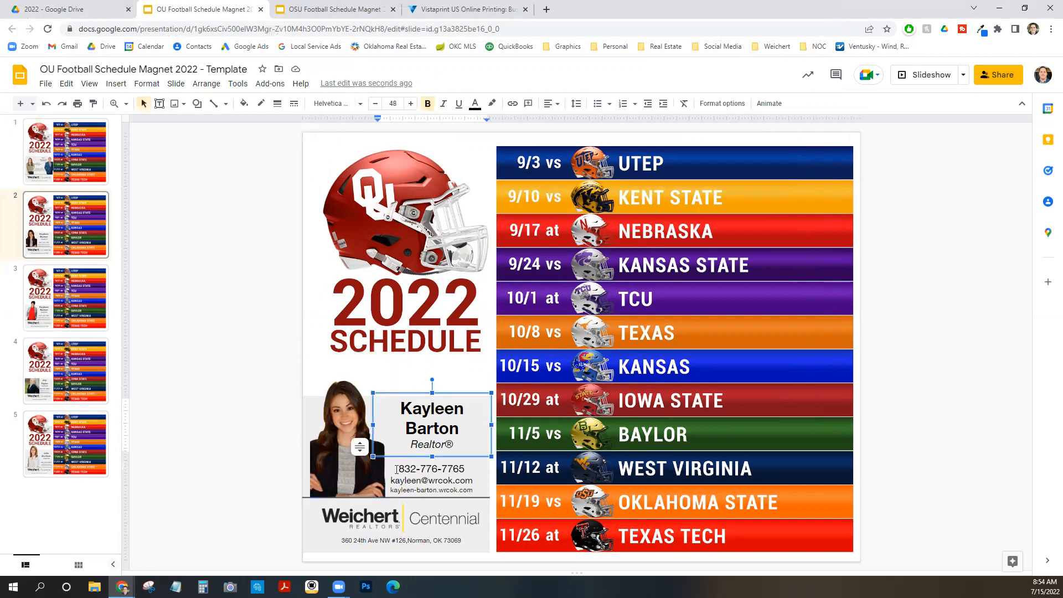
Readjust the headshot's crop and position so it fills the panel next to the name and contact details.
left_click(343, 425)
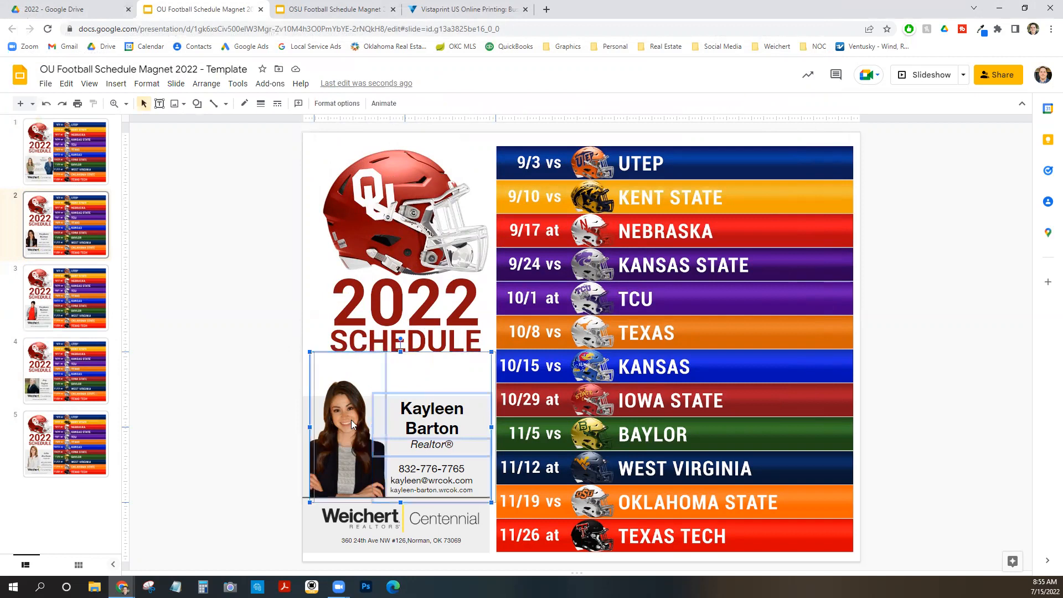
mouse_move(352, 420)
left_mouse_down()
mouse_move(274, 443)
mouse_move(363, 430)
left_mouse_up()
left_click(334, 103)
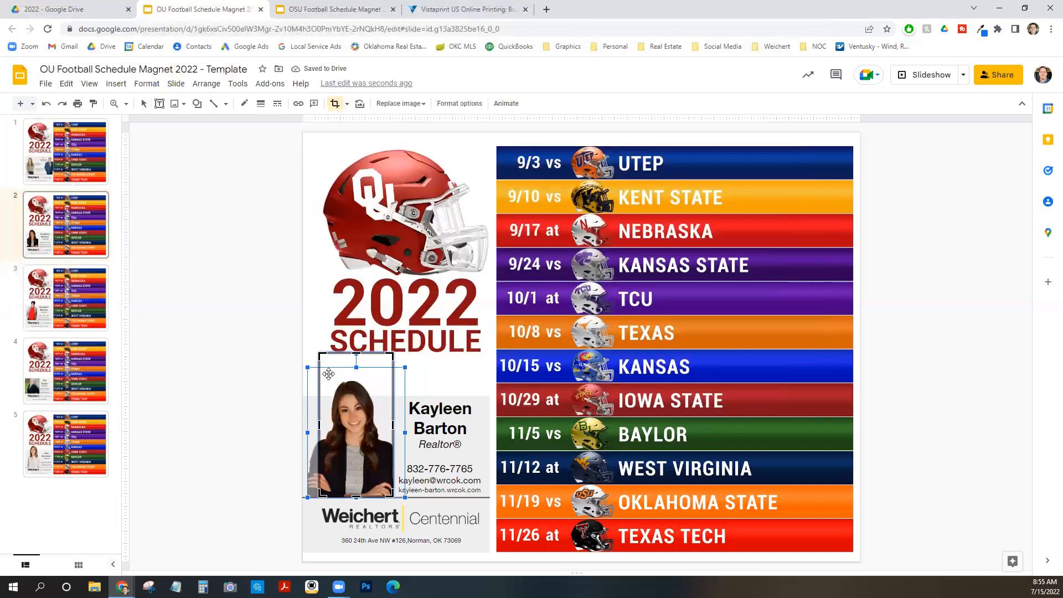
left_click_drag(310, 425, 304, 425)
left_click(267, 428)
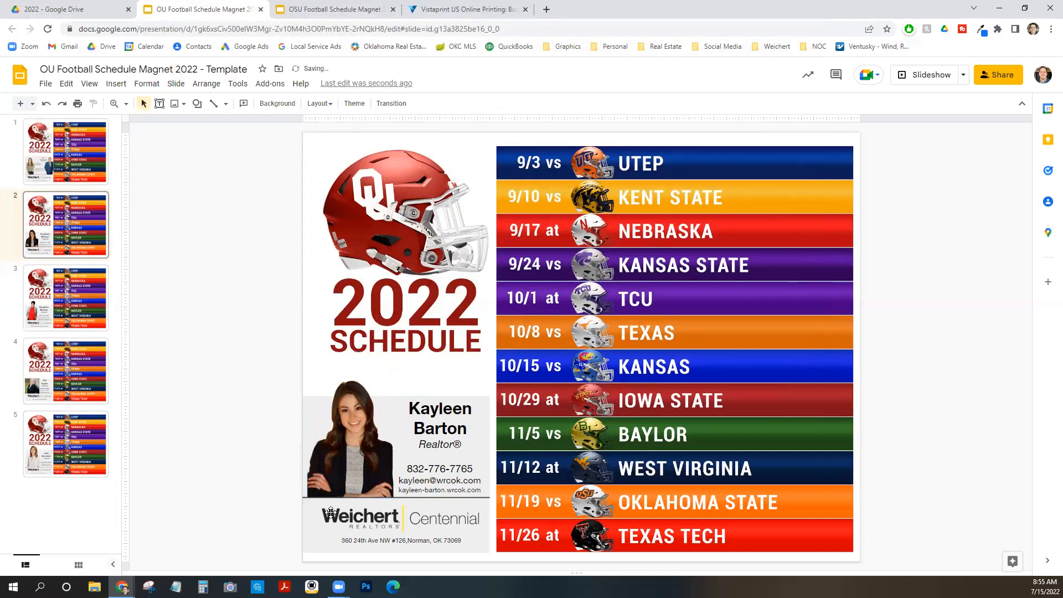
left_click(453, 409)
left_click(430, 483)
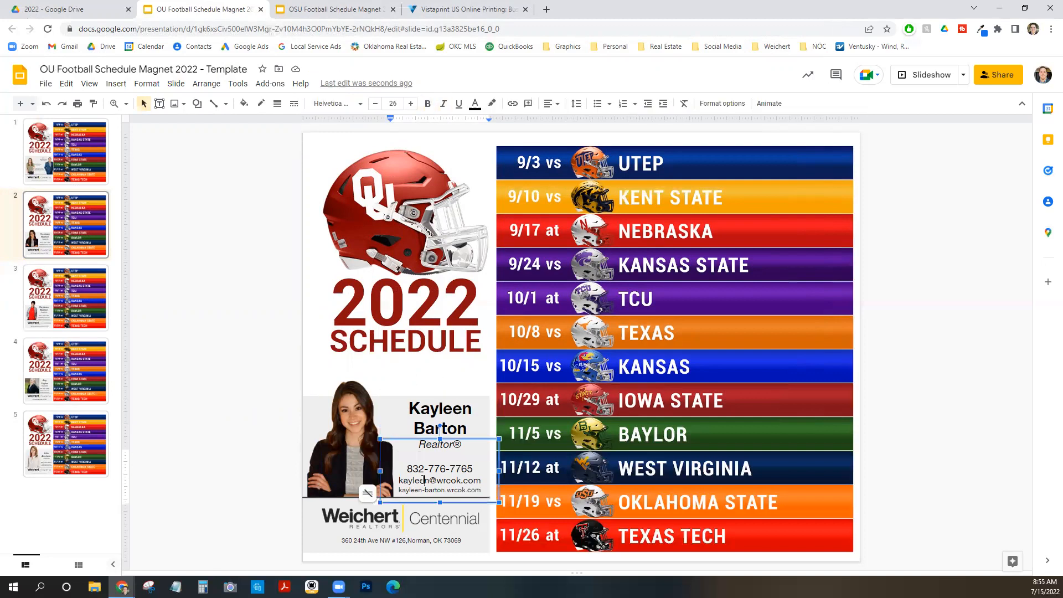
left_click(218, 275)
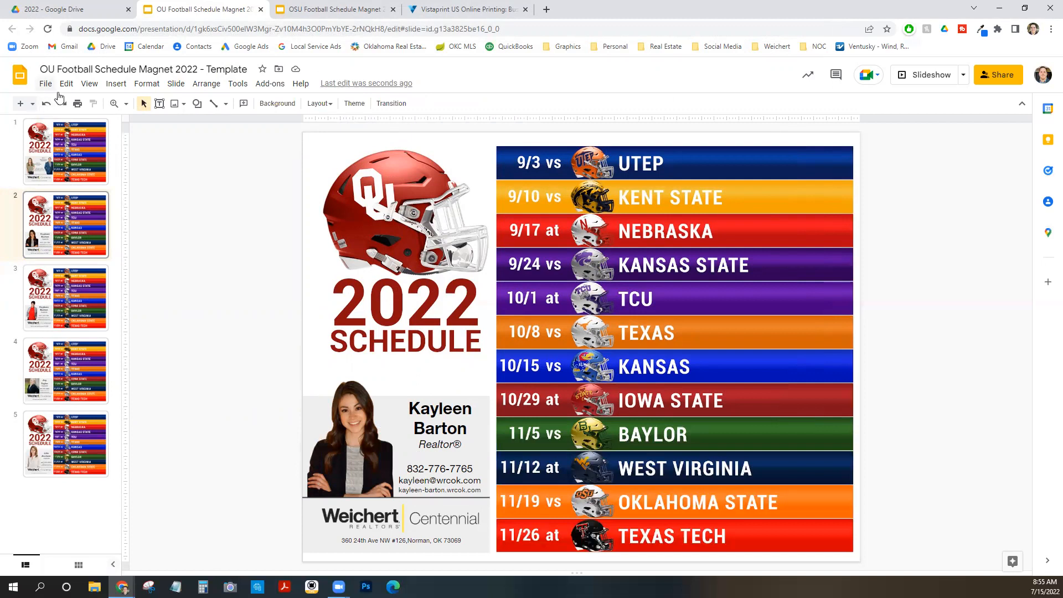
Download the current slide as a JPEG image into the Downloads folder.
left_click(45, 83)
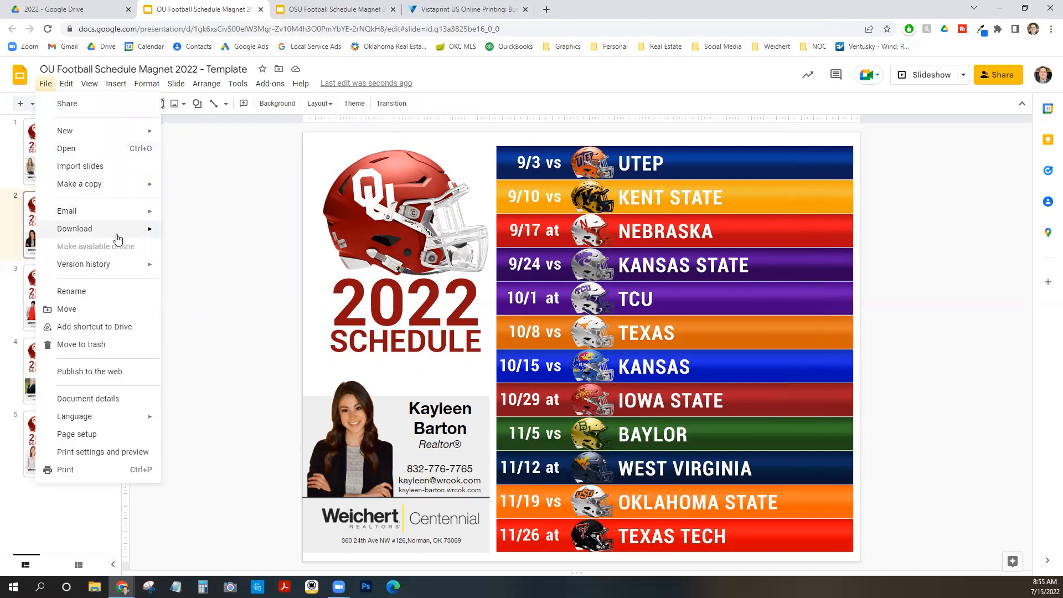
mouse_move(114, 233)
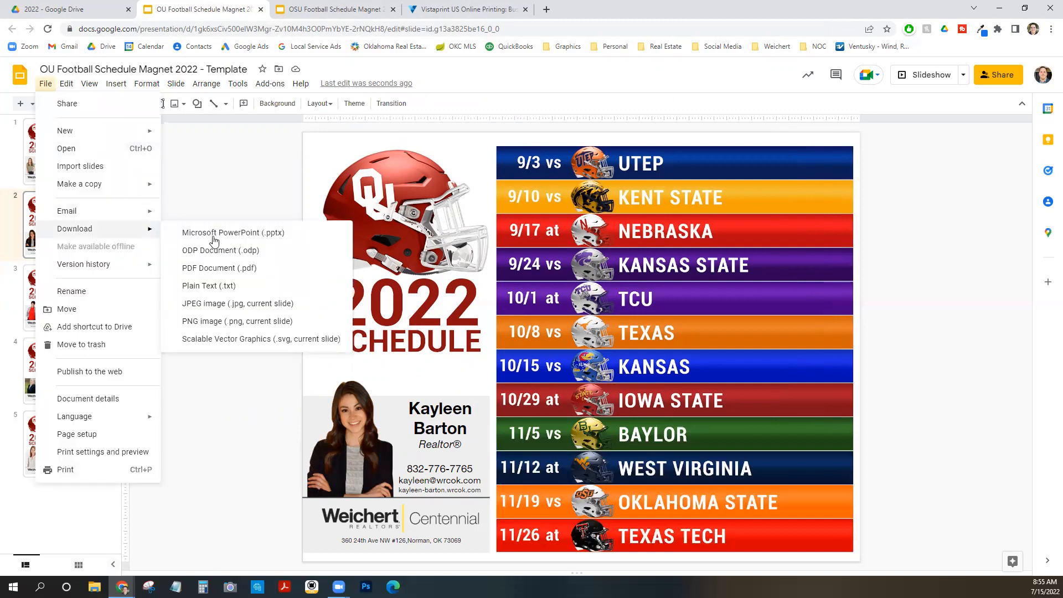
left_click(246, 306)
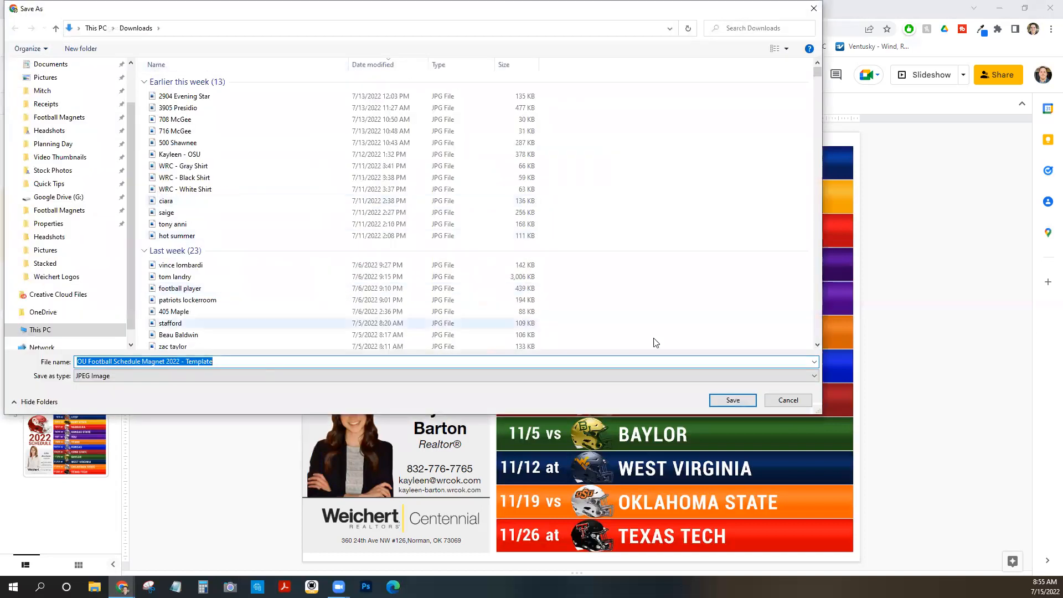
key("Return")
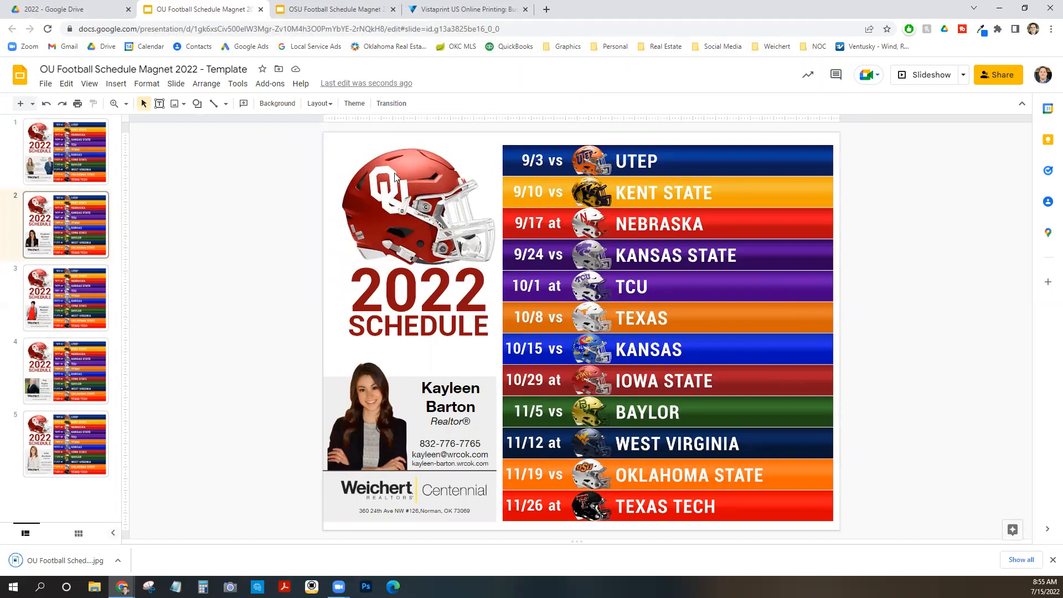
Switch to the Vistaprint tab and open the Postcard Magnets product page under Marketing Materials.
left_click(446, 8)
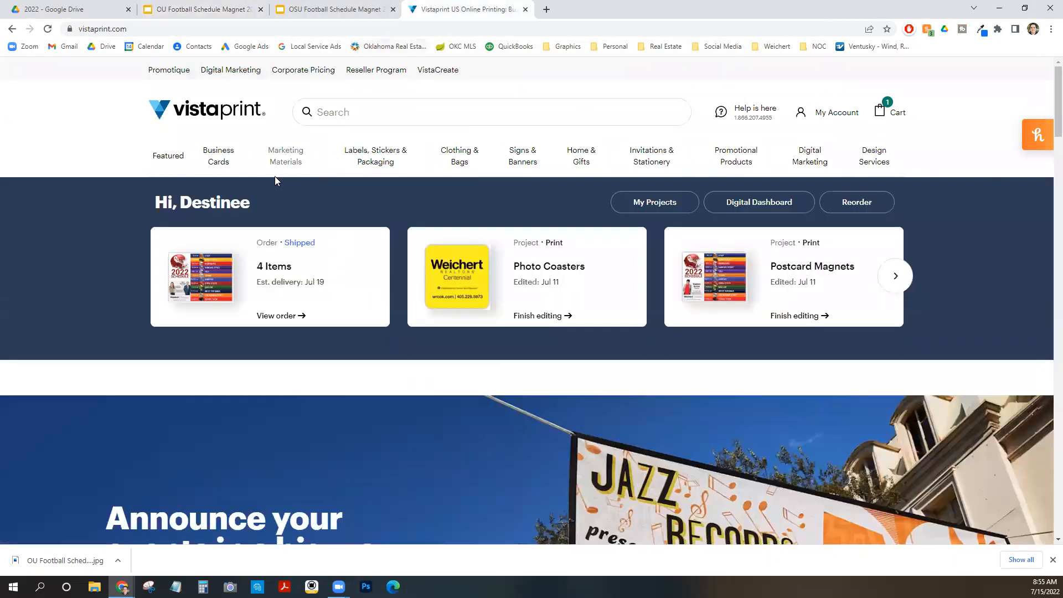
mouse_move(287, 152)
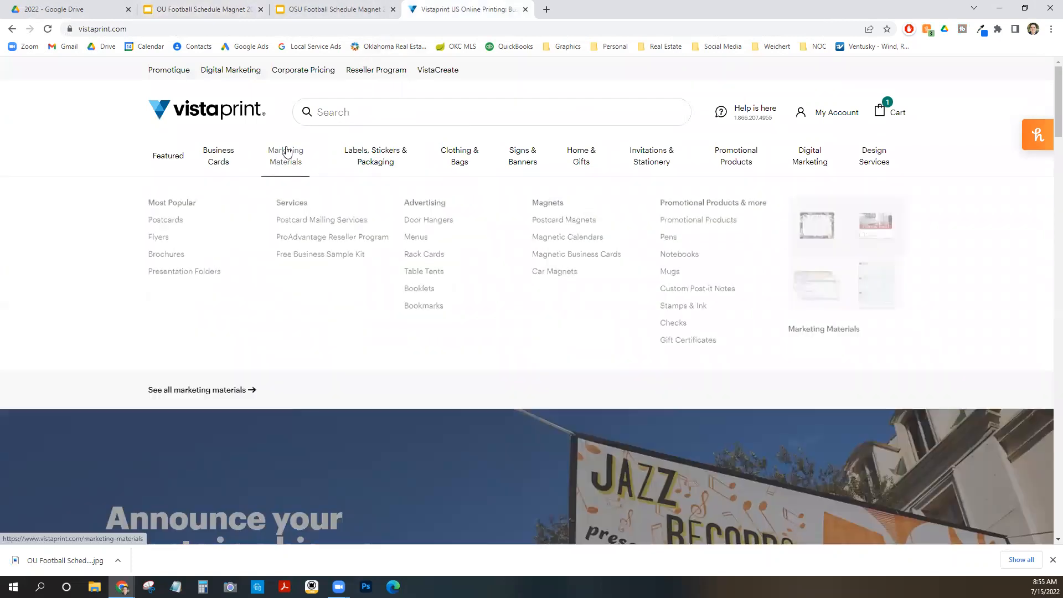
left_click(551, 222)
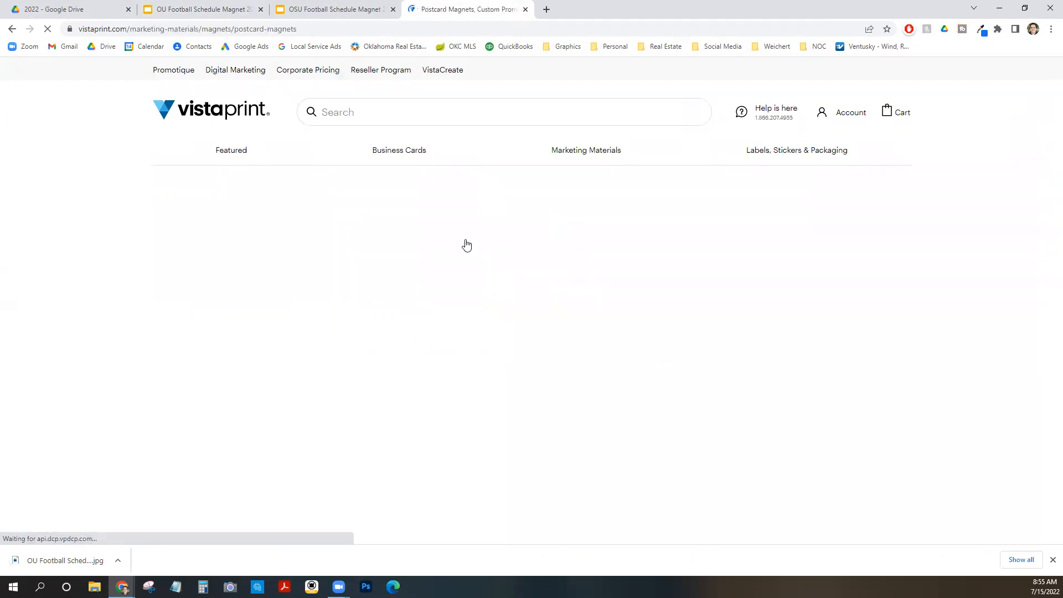
Set the postcard magnet's product orientation to Horizontal.
scroll(711, 280, "down", 3)
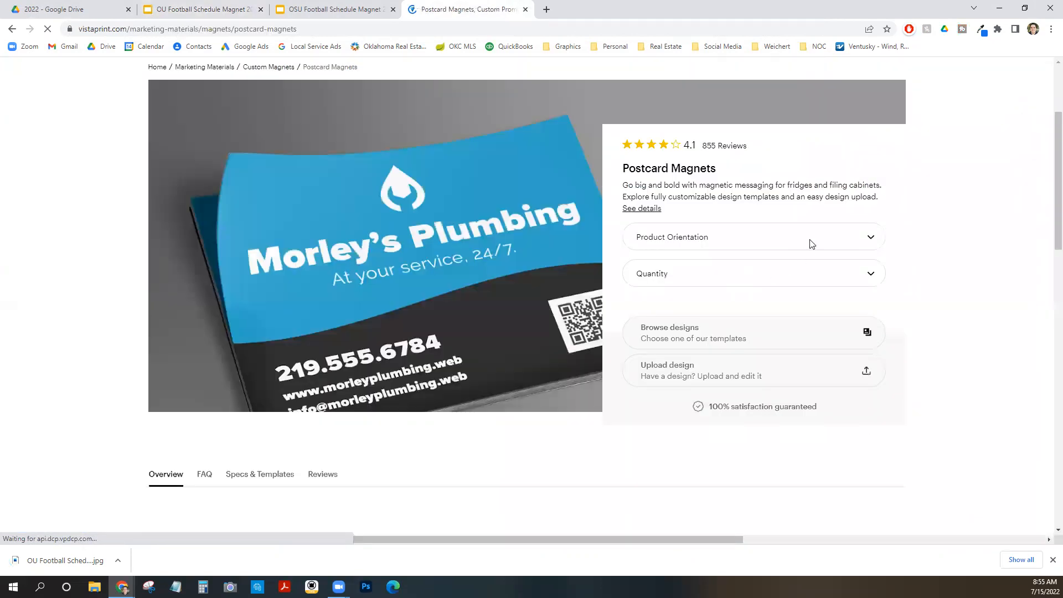
left_click(874, 230)
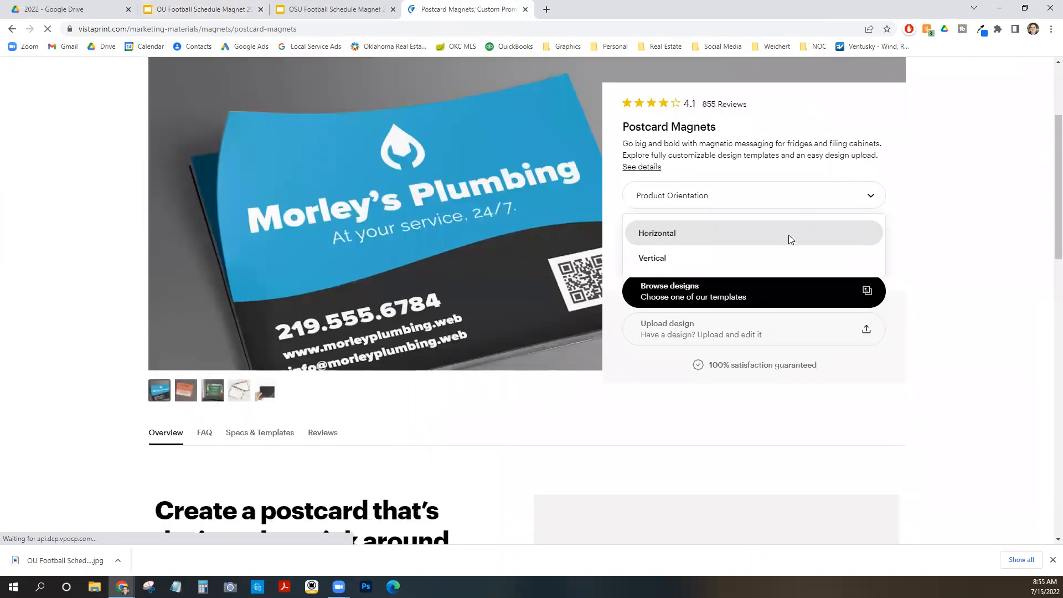
left_click(788, 234)
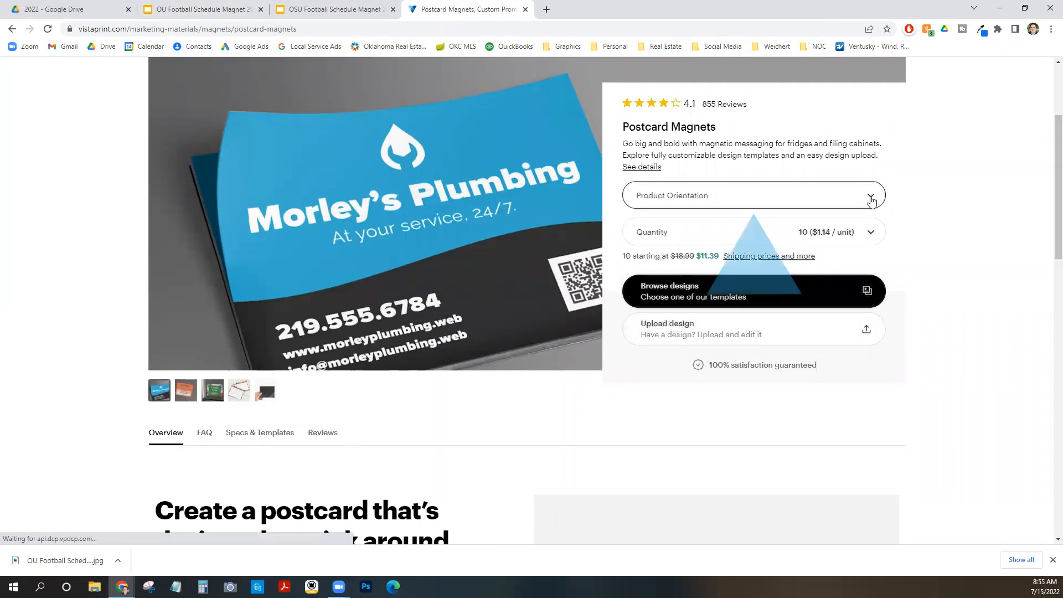
left_click(871, 199)
left_click(926, 246)
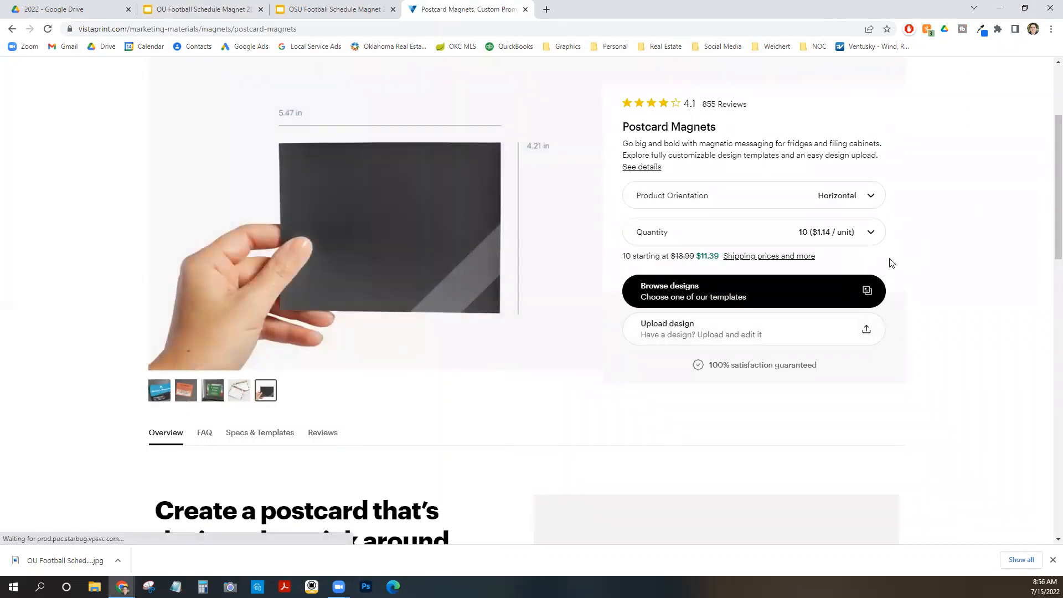
Set the postcard magnet quantity to 50.
left_click(872, 232)
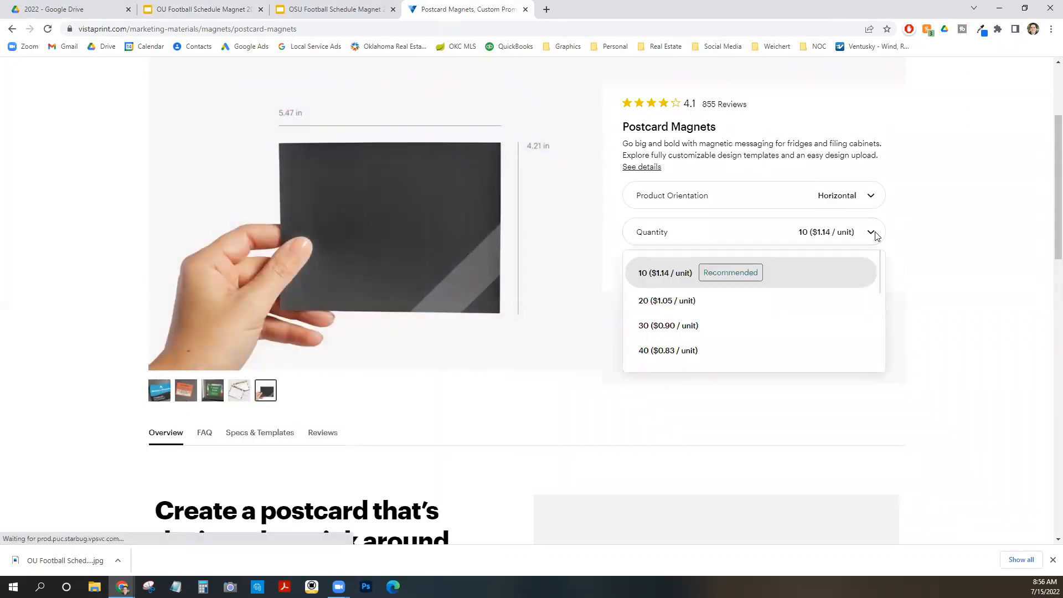
scroll(699, 338, "down", 1)
left_click(696, 327)
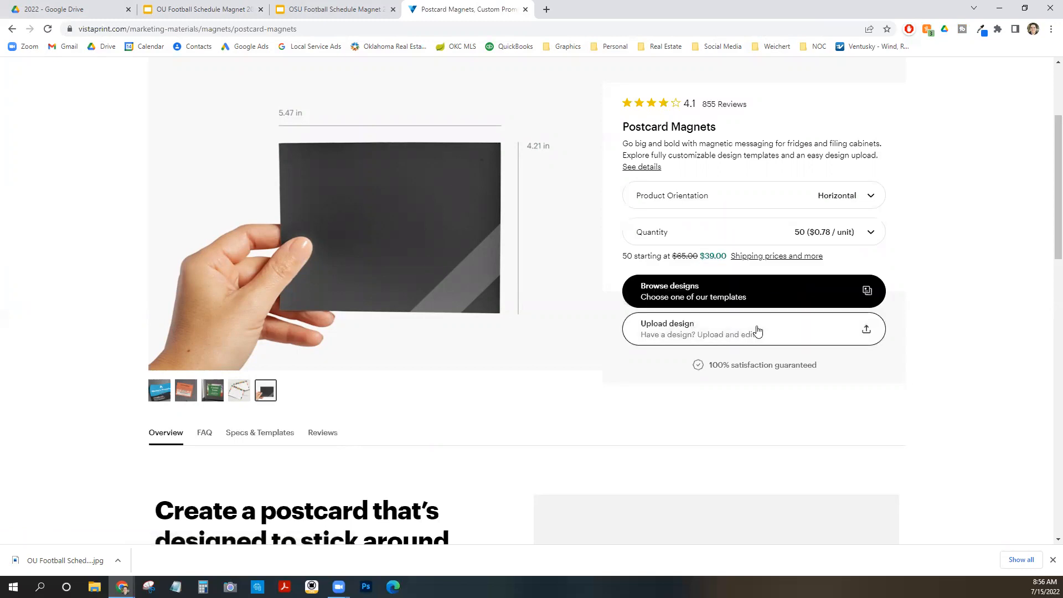
Start a design upload and place the downloaded OU Football Schedule JPEG onto the magnet's front canvas.
left_click(757, 331)
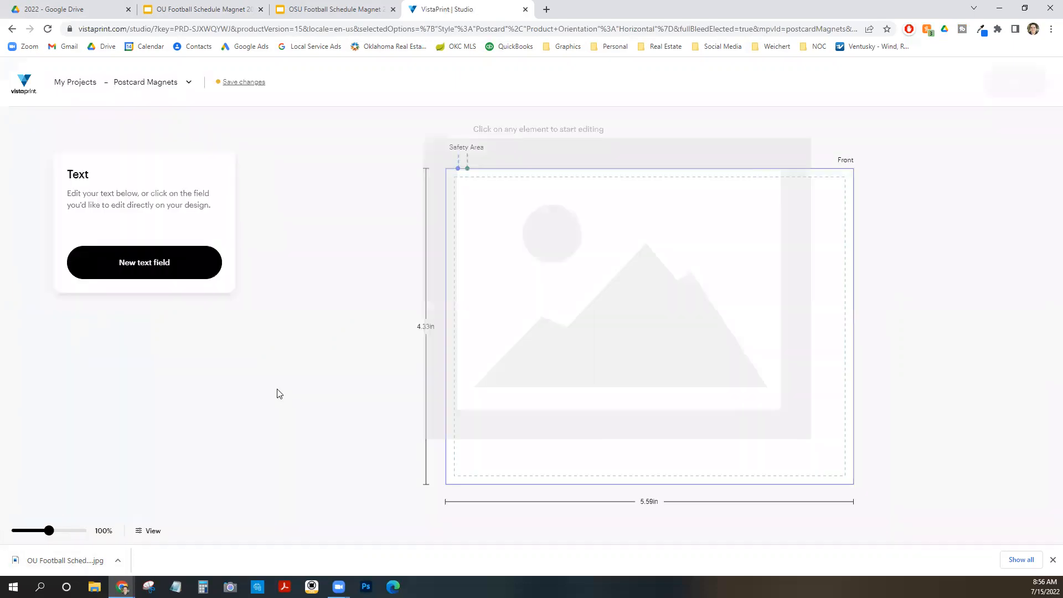
left_click_drag(70, 562, 549, 359)
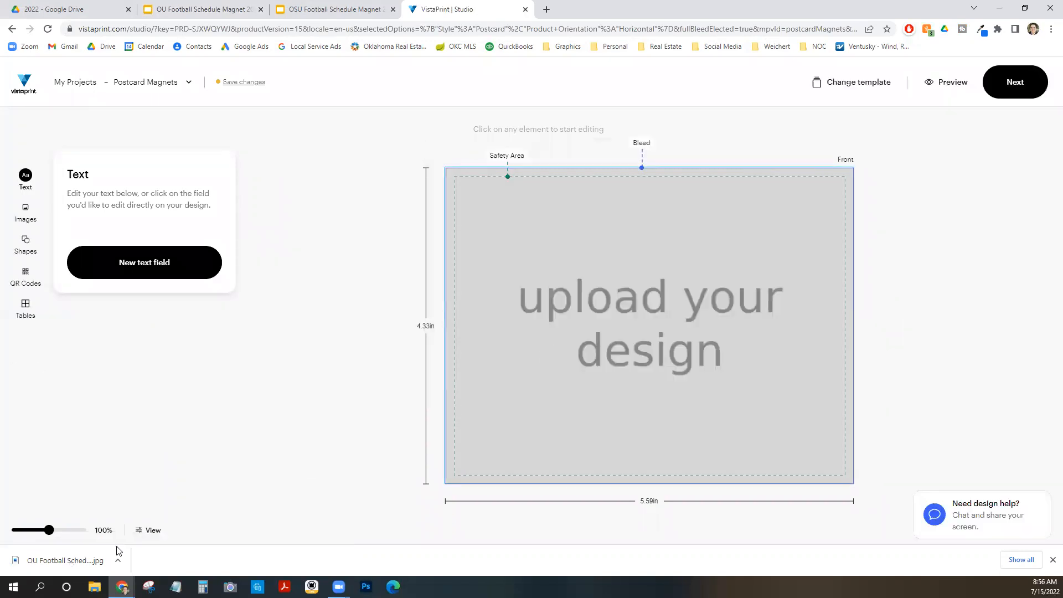
left_click_drag(83, 560, 593, 329)
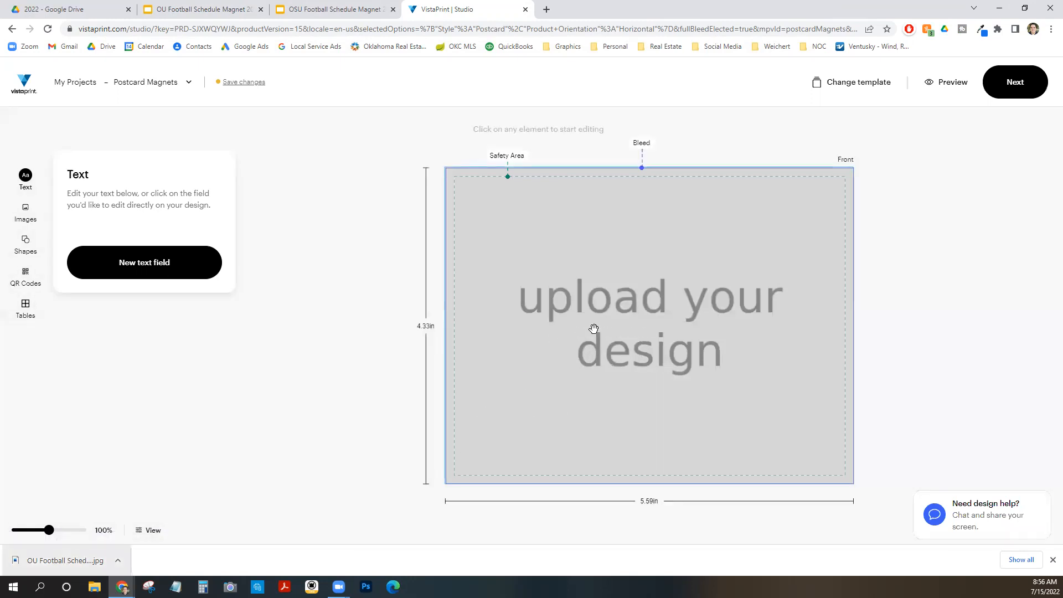
left_click(594, 328)
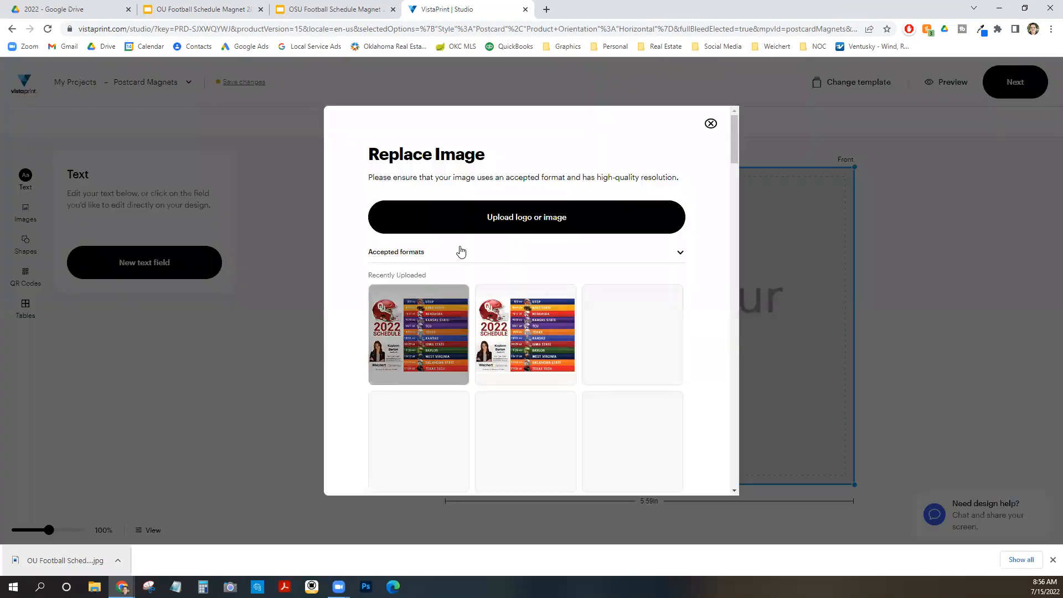
left_click(410, 331)
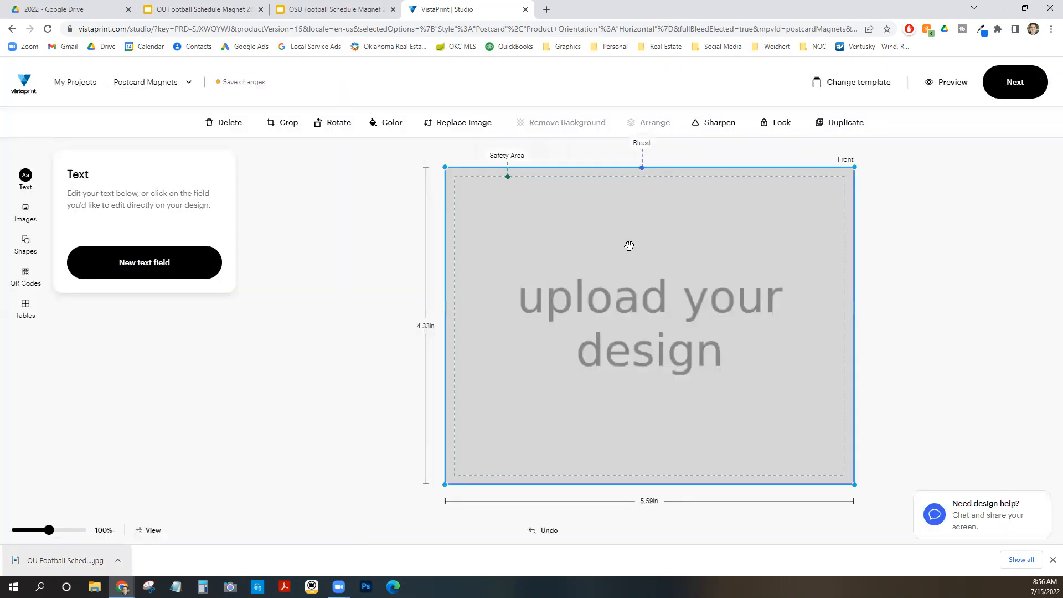